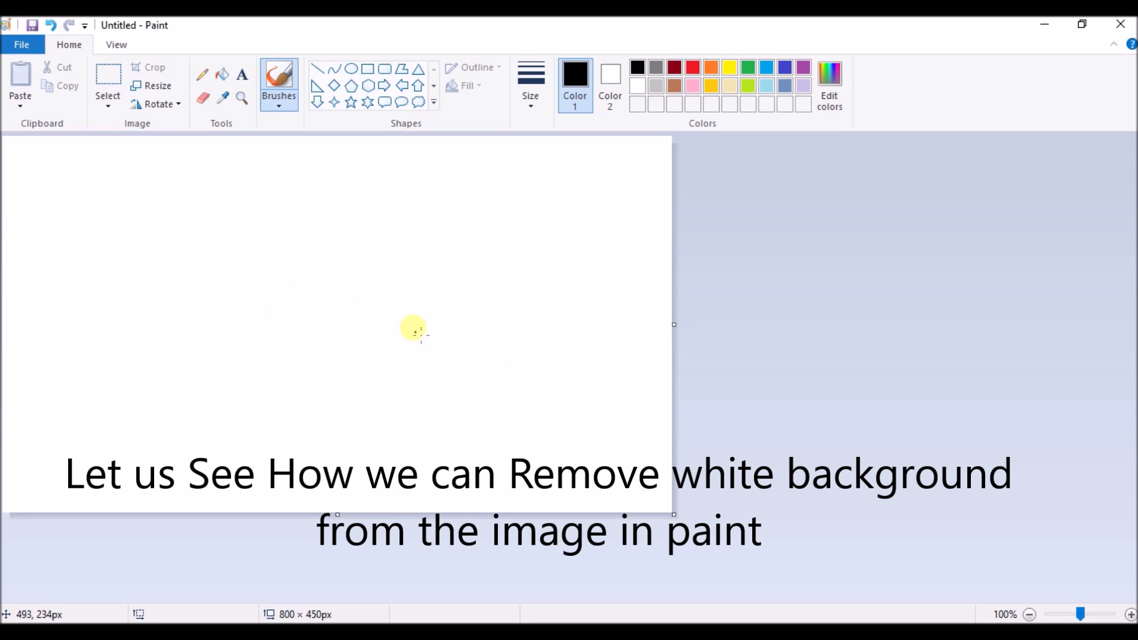
Fill the whole canvas with a light cream colour using the Fill tool.
click(224, 78)
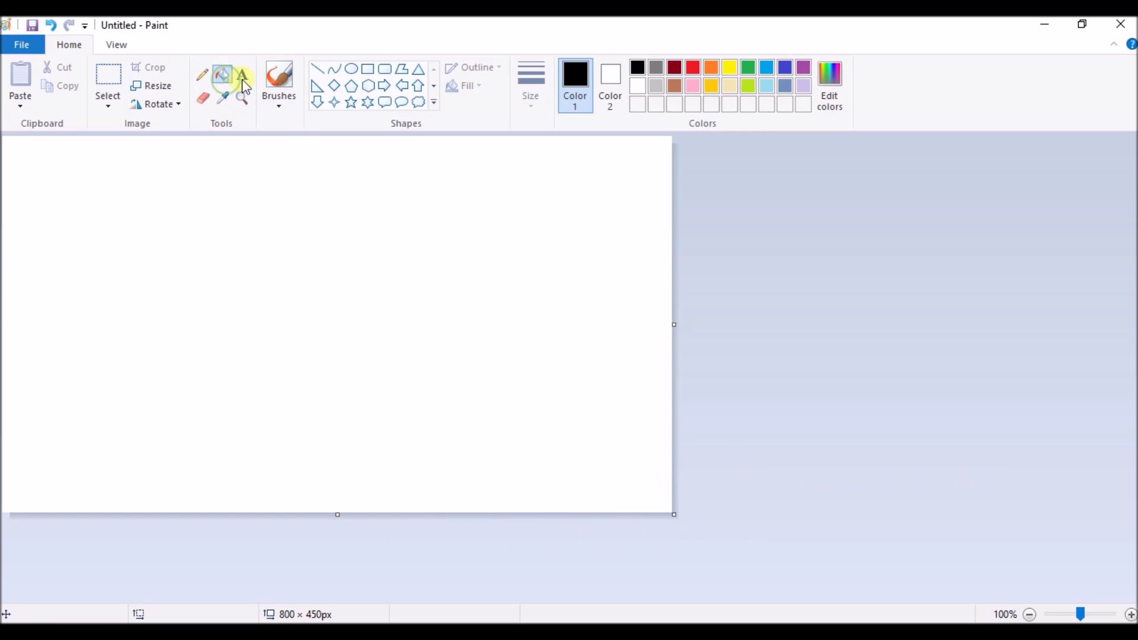
click(727, 88)
click(618, 198)
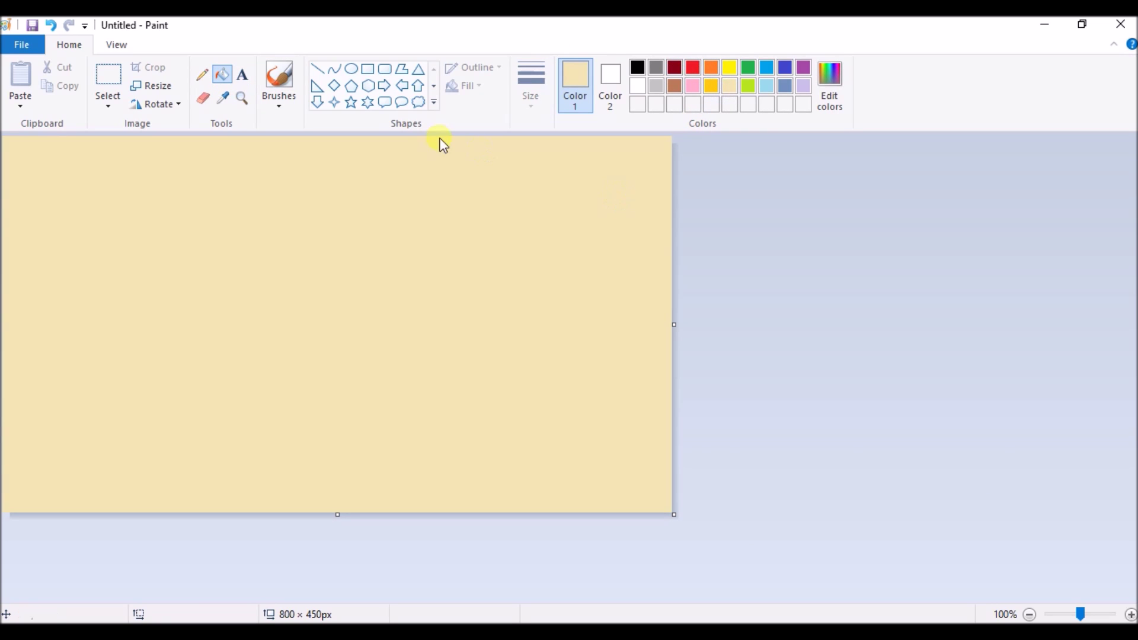
Try Paste from a file, then switch to the banana image search in Chrome.
click(27, 109)
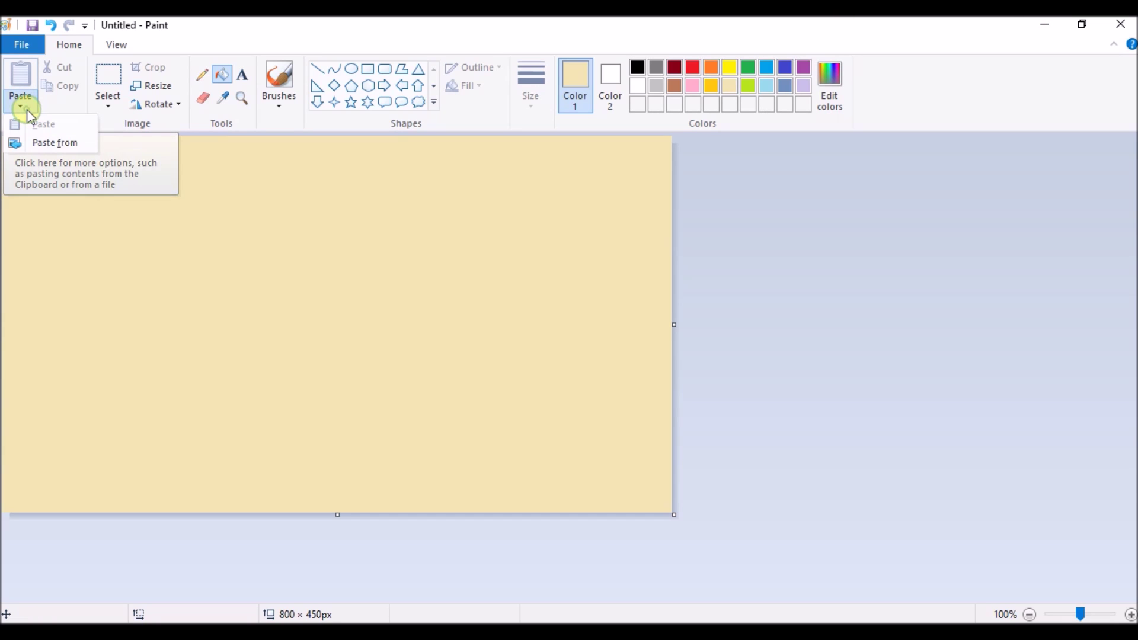
click(41, 141)
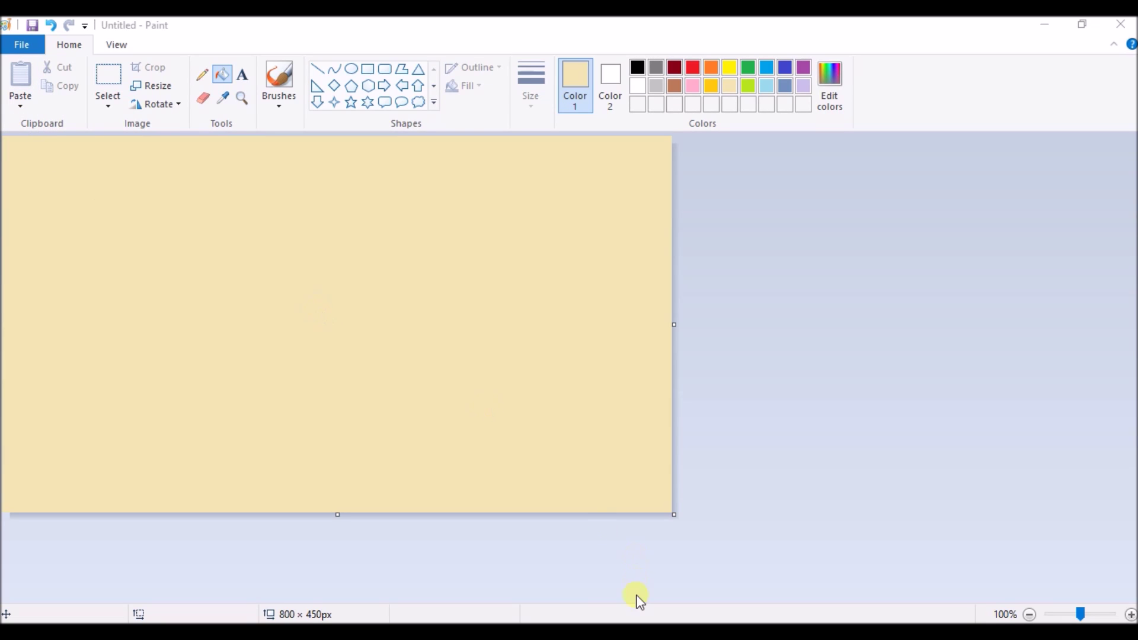
click(575, 580)
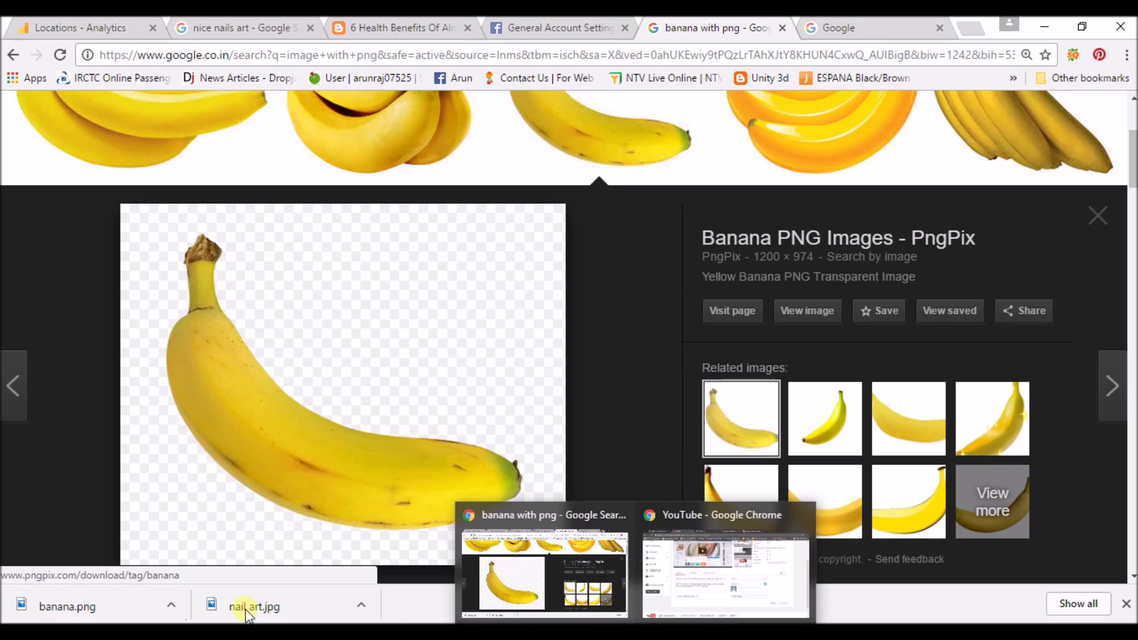
Save the VectorHQ banana result as banana2.png and return to the Paint window.
click(105, 615)
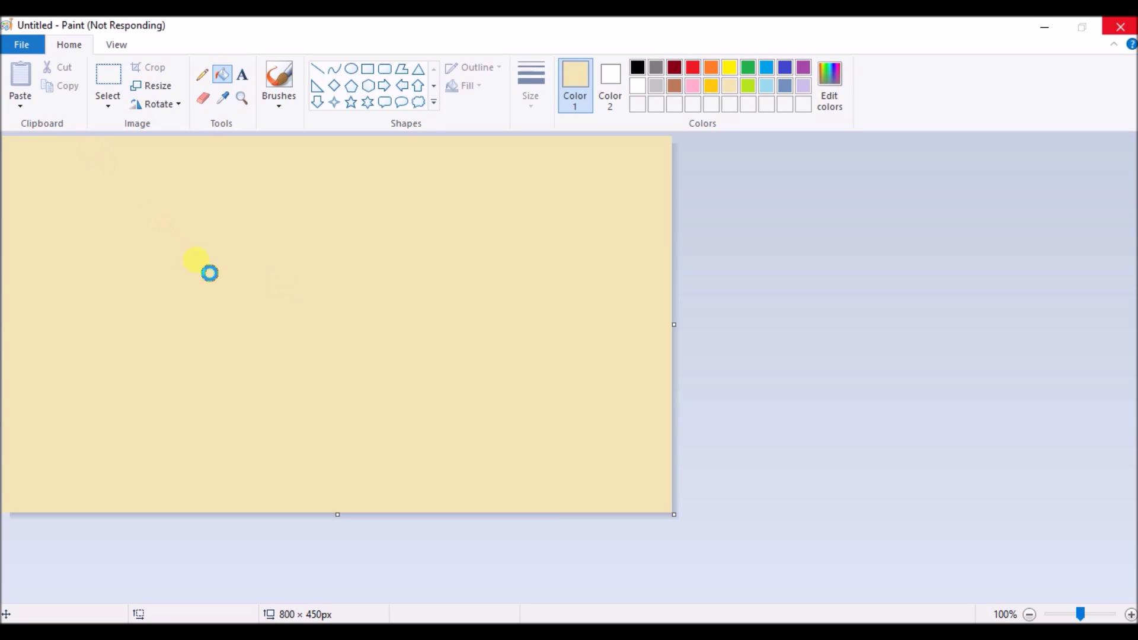
click(21, 104)
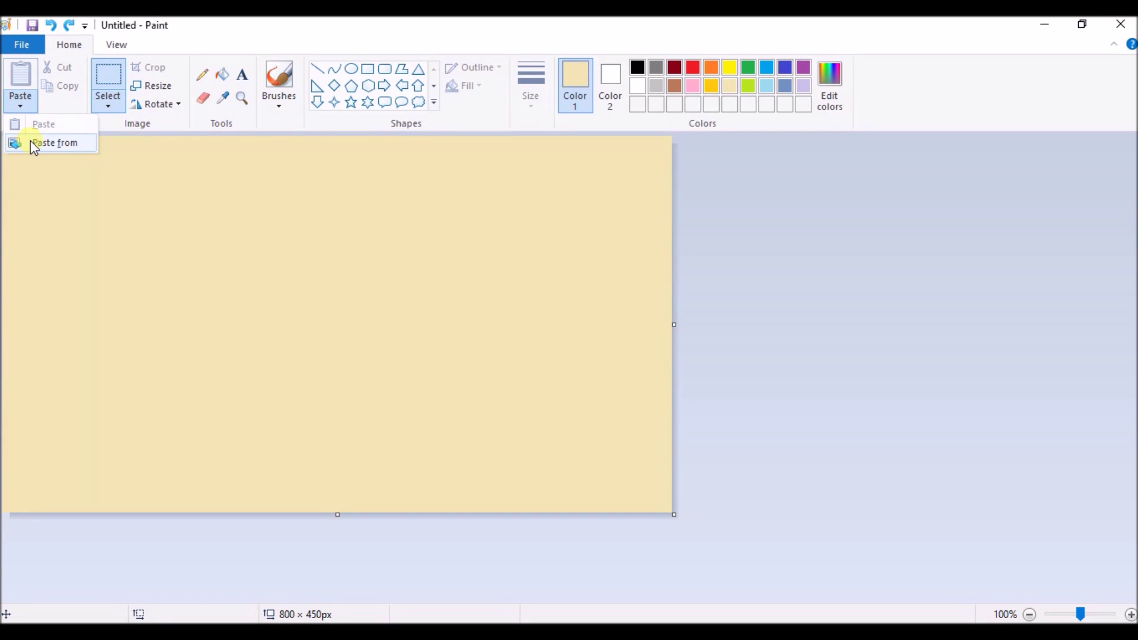
click(547, 633)
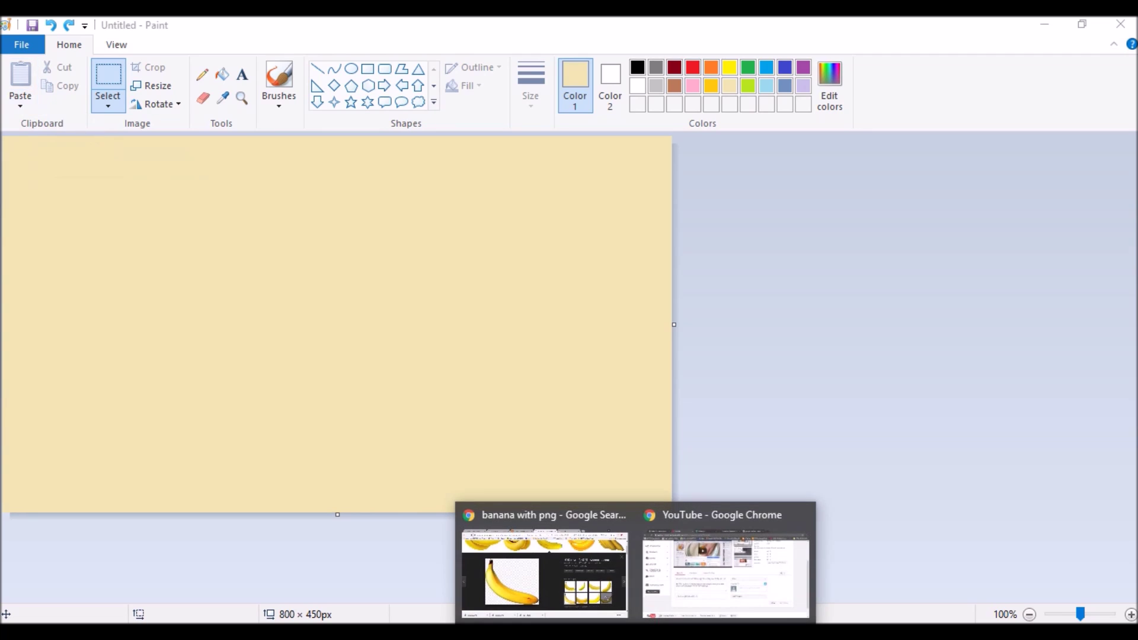
click(542, 562)
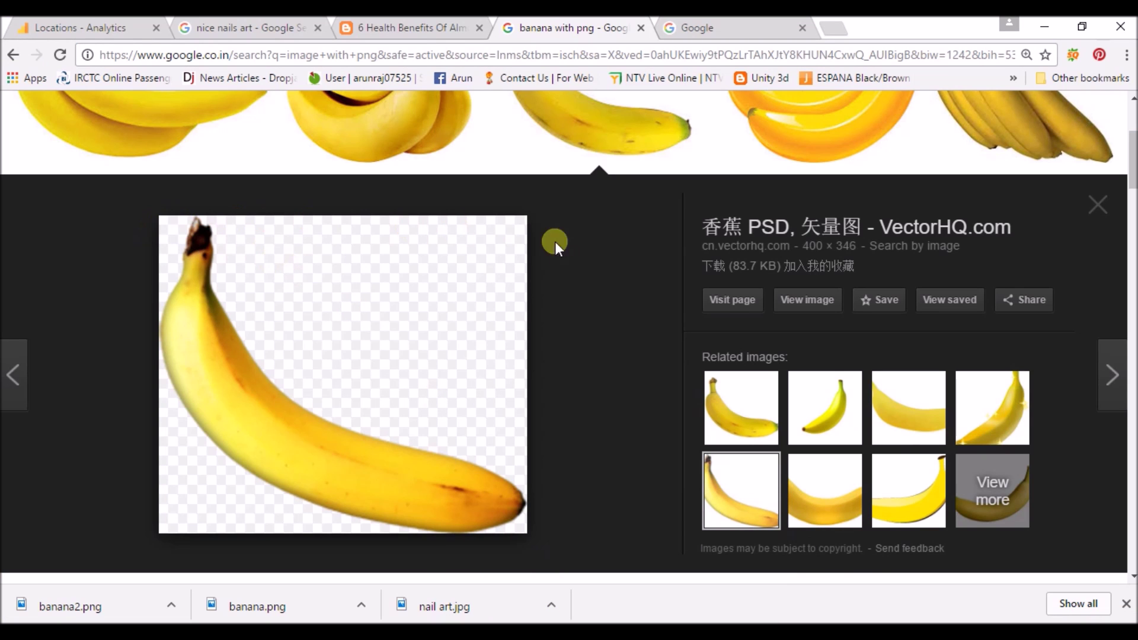
mouse_move(342, 373)
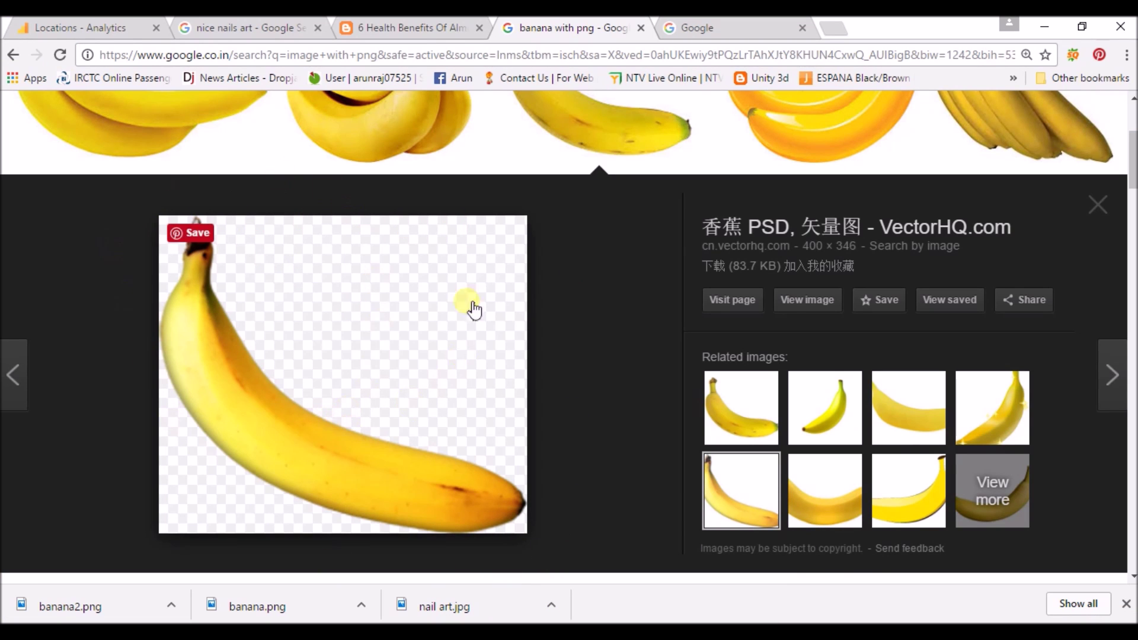
key(alt+Tab)
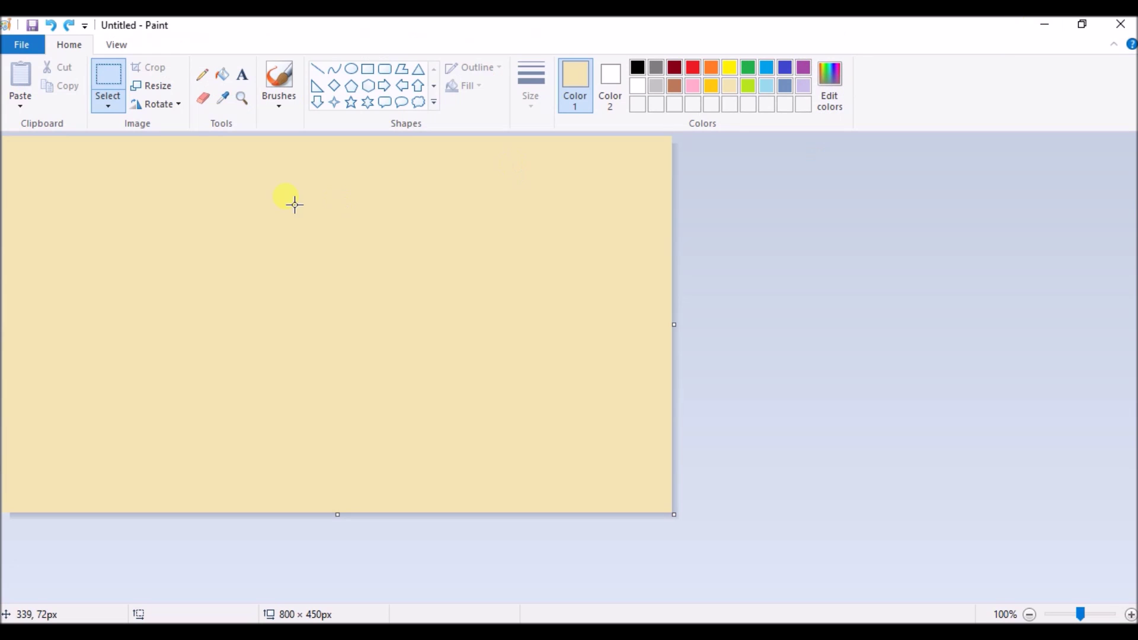
click(21, 106)
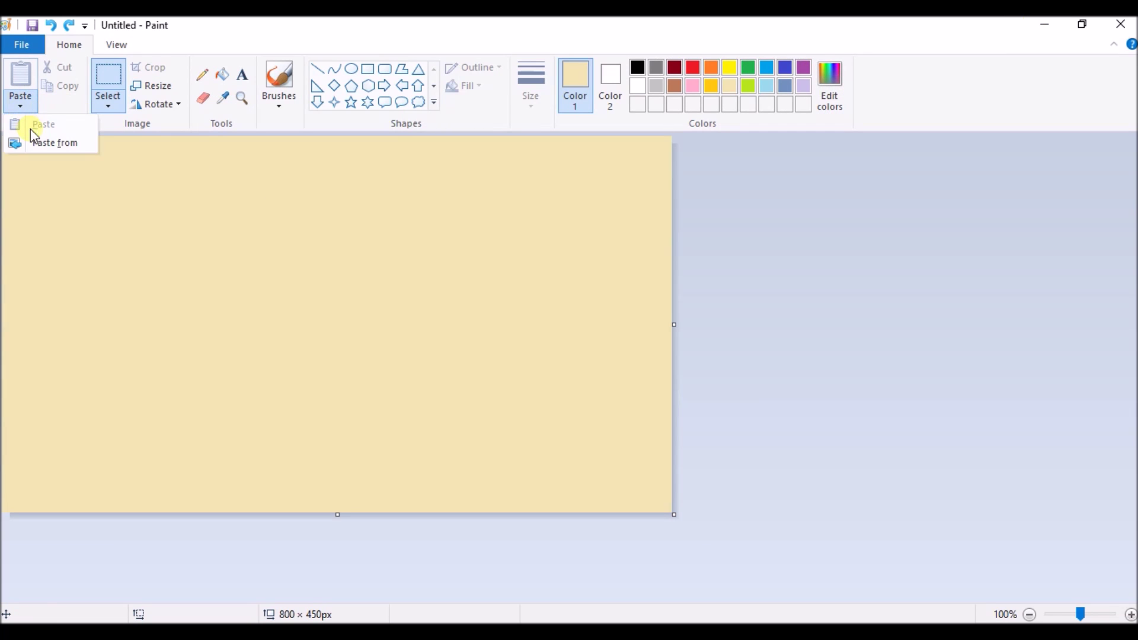
Paste banana2.png from file onto the cream canvas and drag it toward the centre.
click(39, 143)
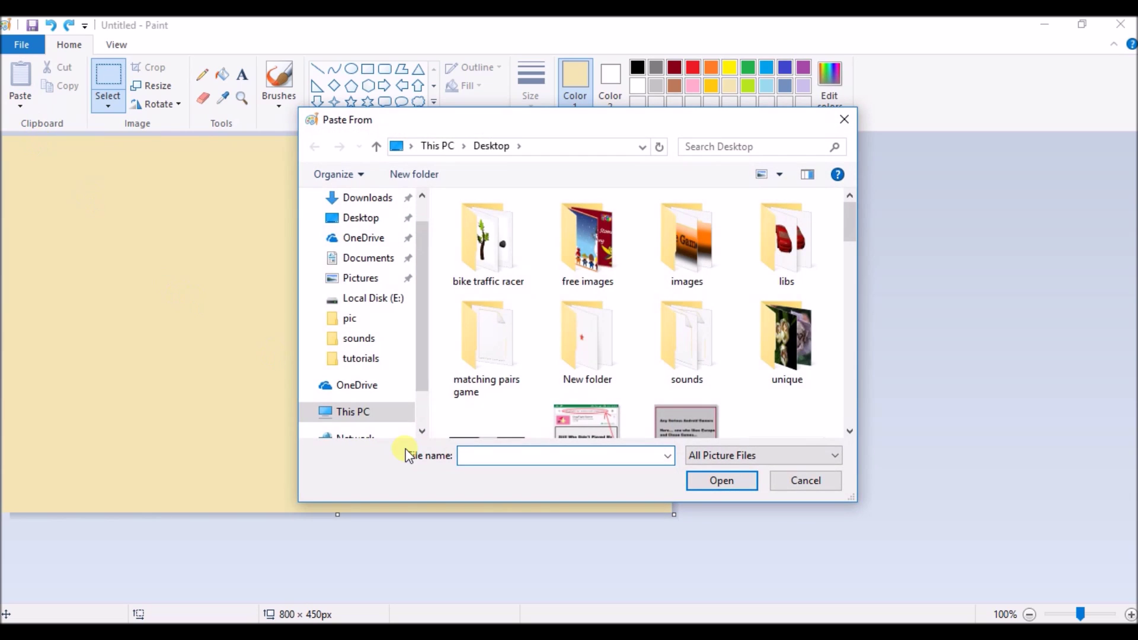
text(b)
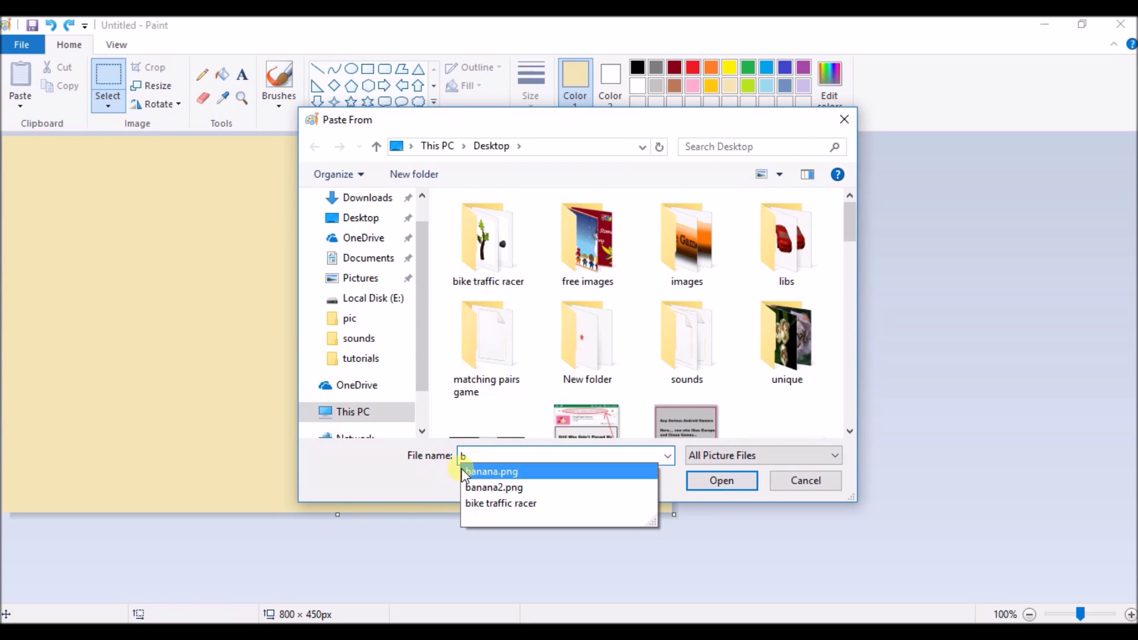
click(480, 488)
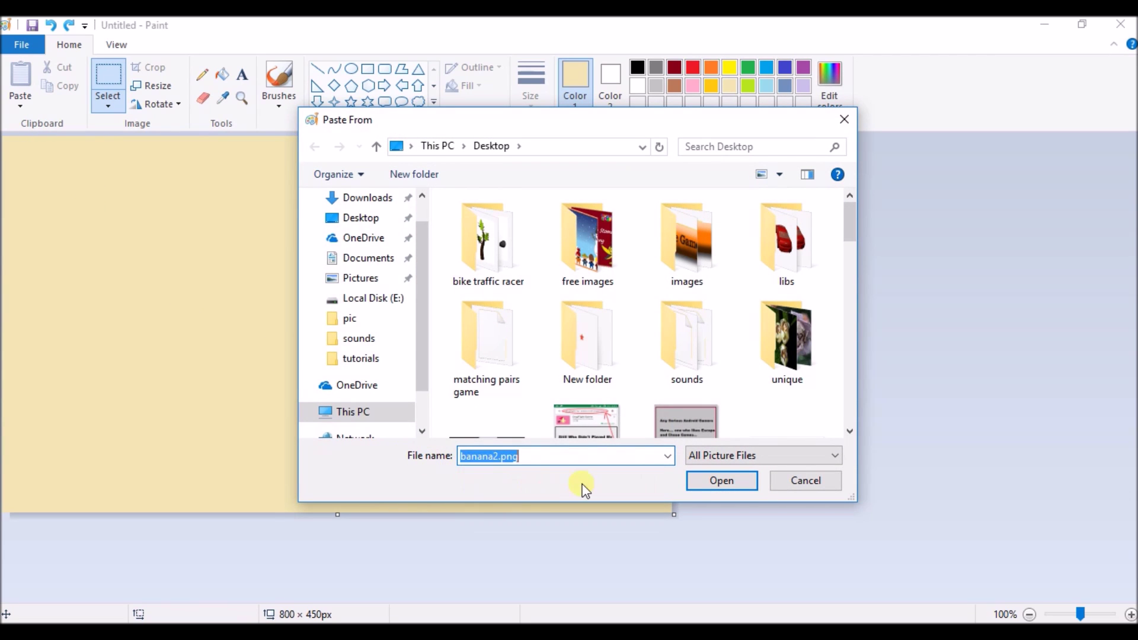
click(699, 480)
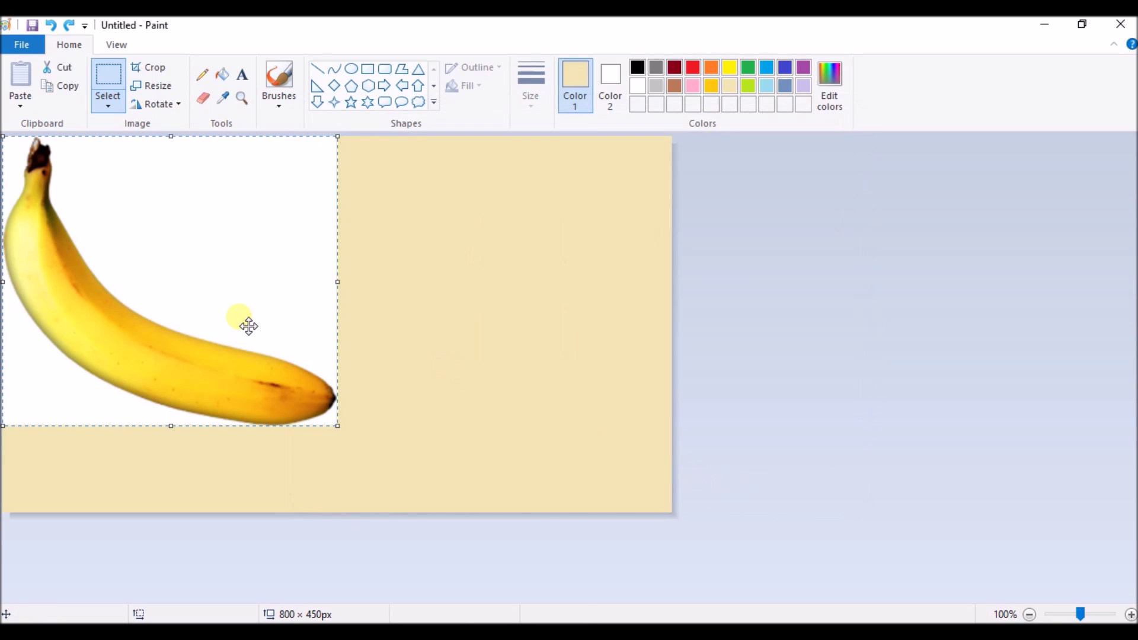
mouse_move(141, 199)
mouse_down()
mouse_move(380, 242)
mouse_move(355, 221)
mouse_up()
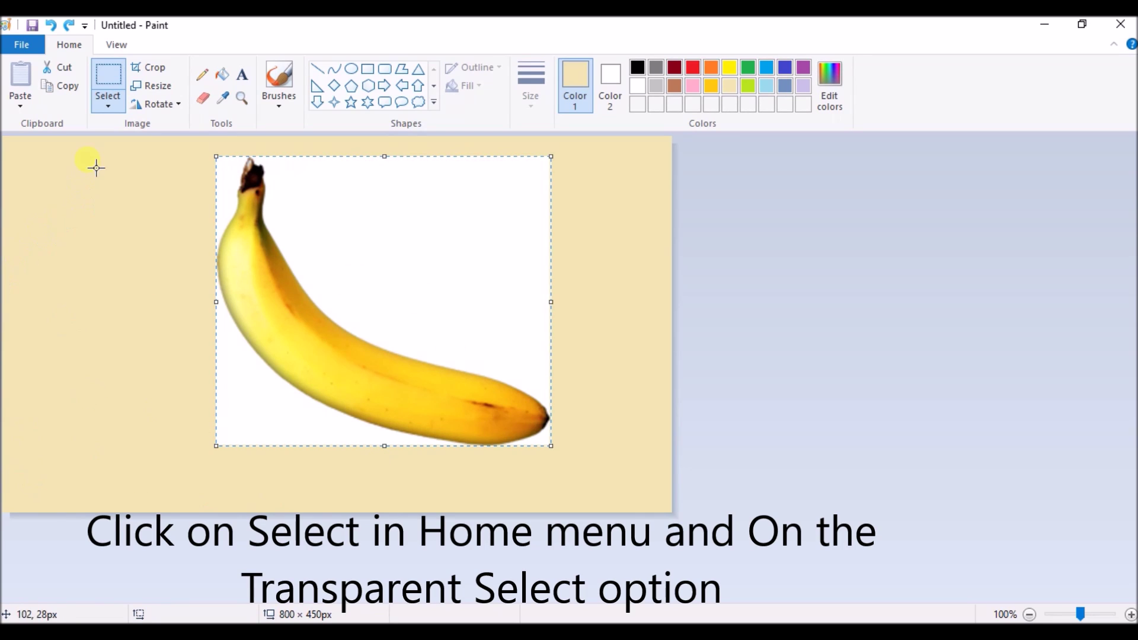
Enable Transparent selection and deselect so the banana's white background disappears.
click(108, 107)
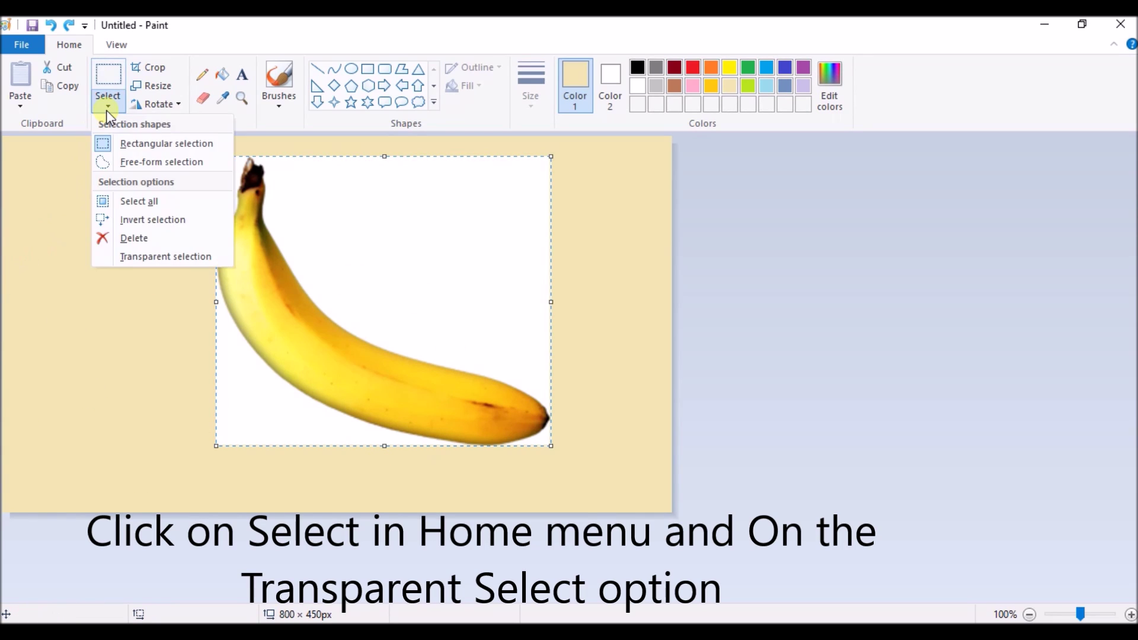
click(108, 259)
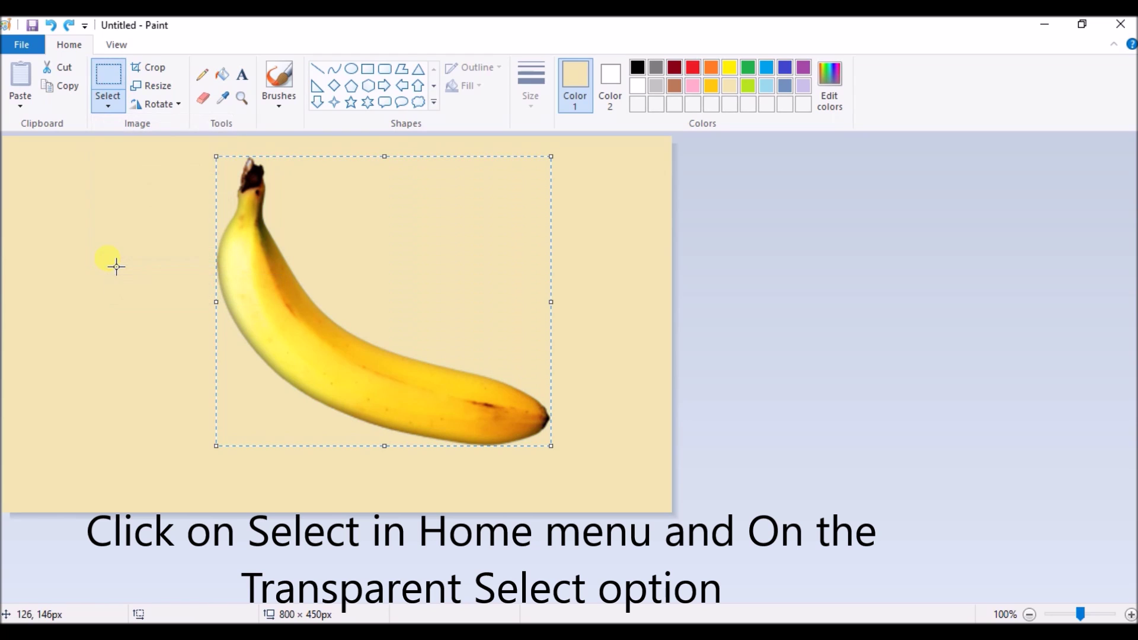
click(44, 341)
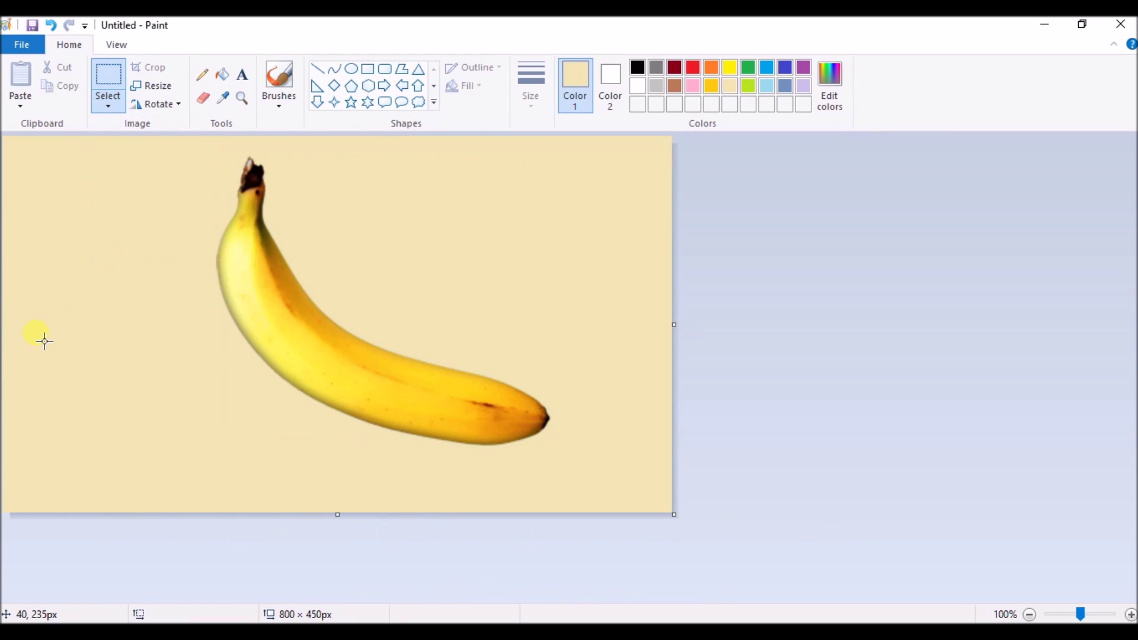
Toggle the Transparent selection setting off and back on.
click(107, 108)
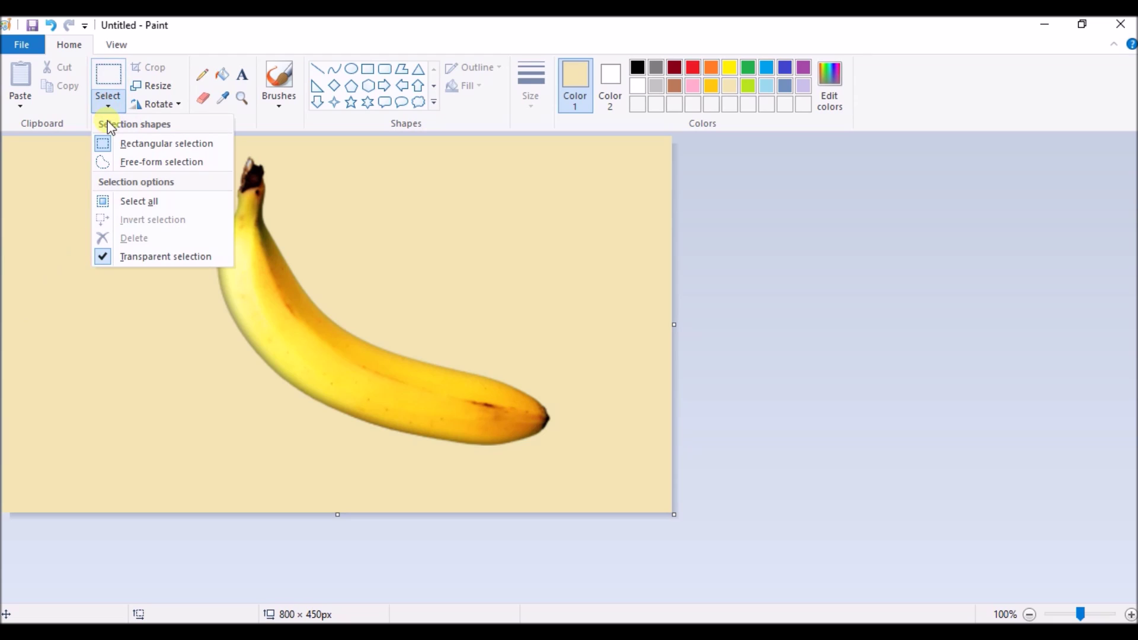
click(105, 256)
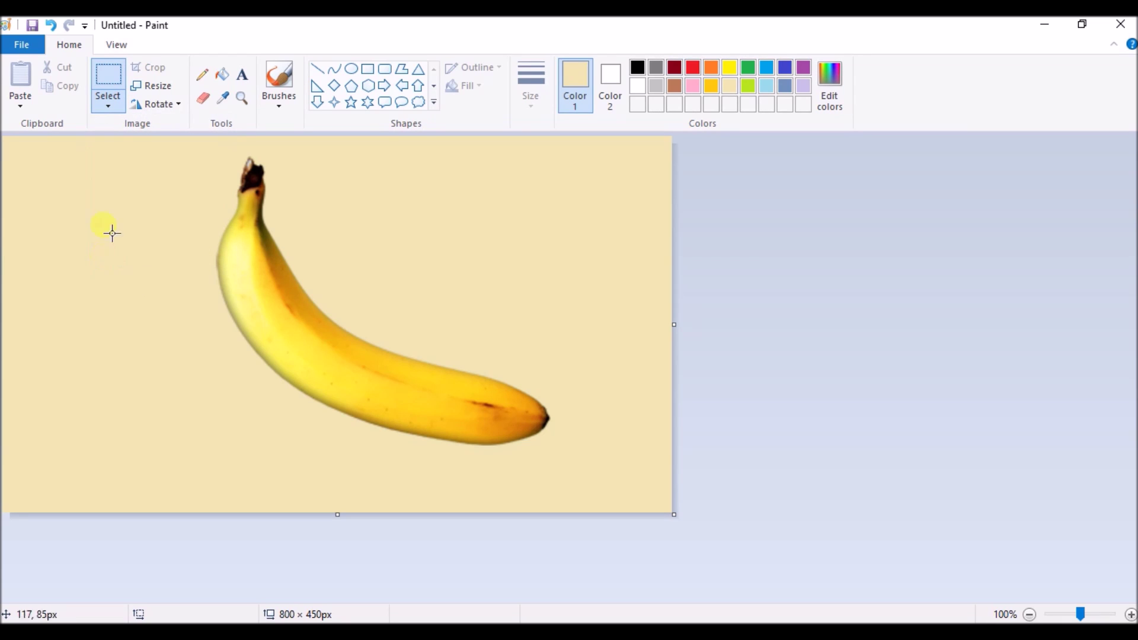
click(105, 99)
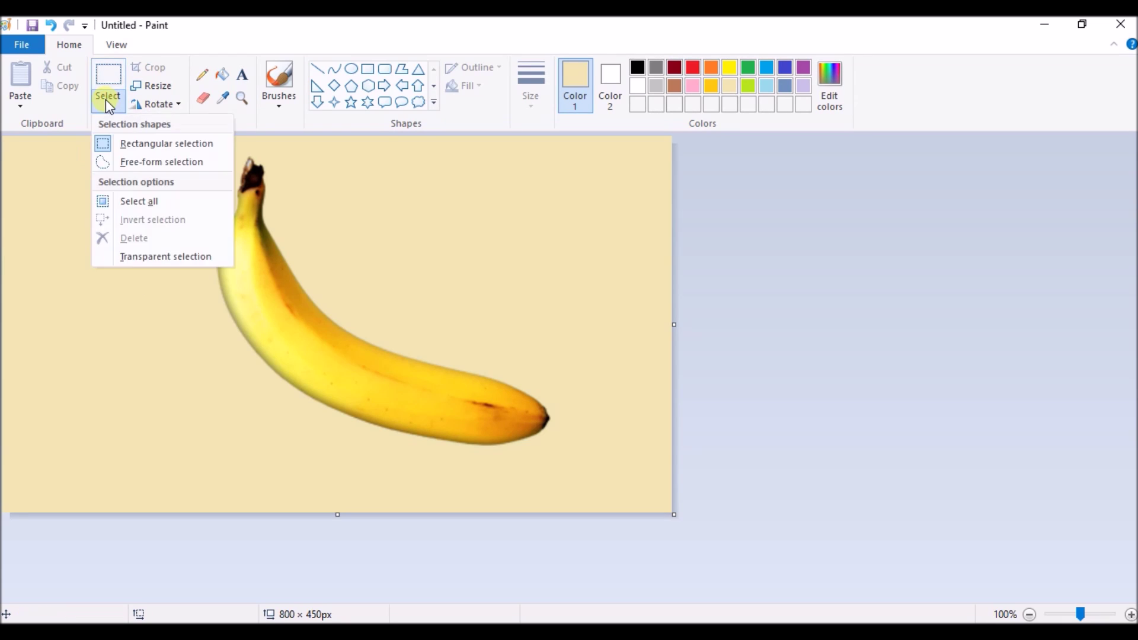
click(107, 257)
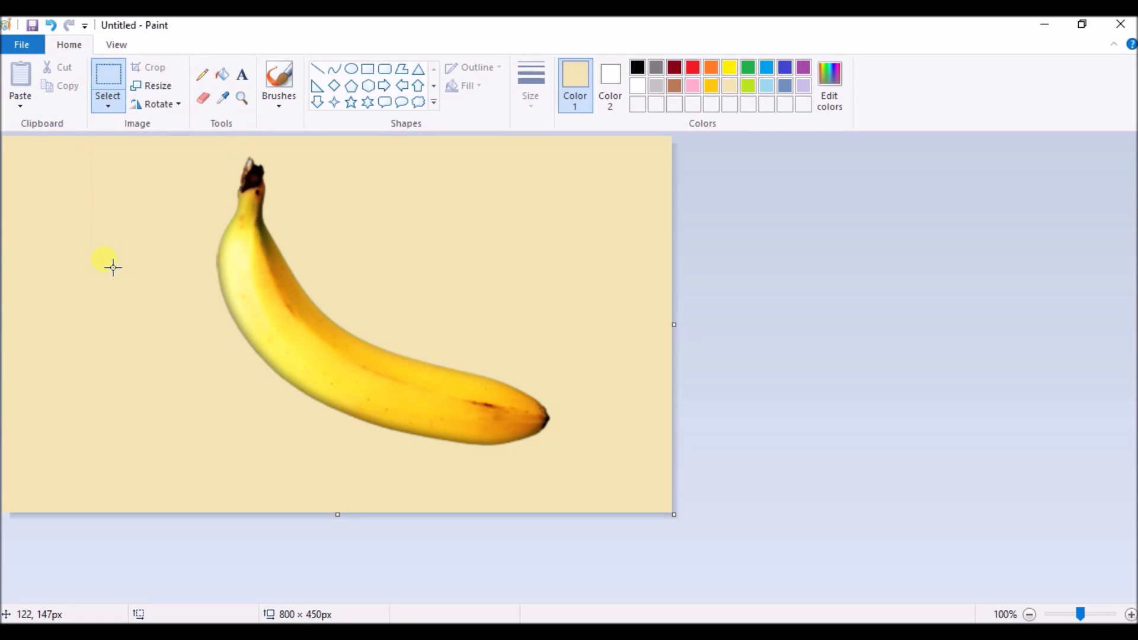